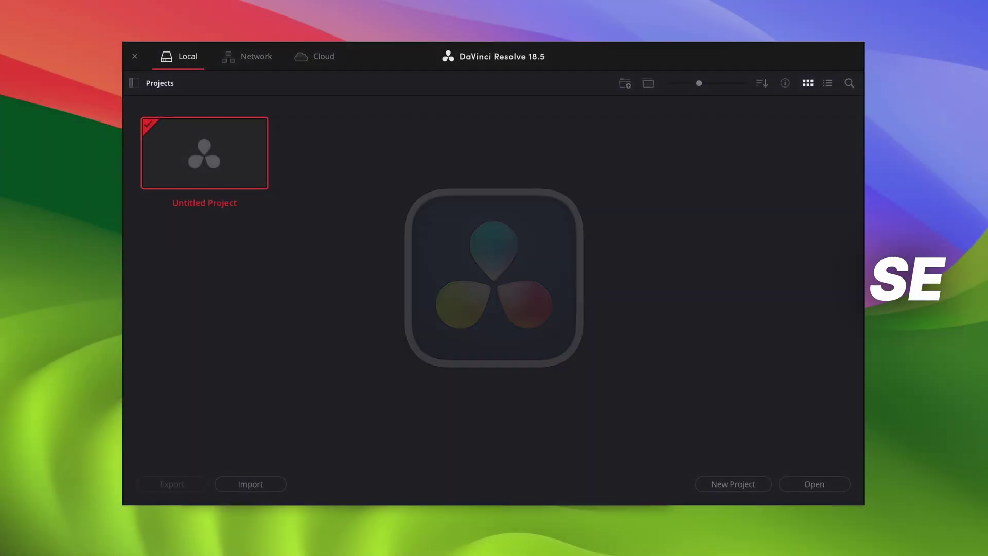
Show the project libraries list, load the Example Database library and reveal its storage folder in Finder.
left_click(134, 84)
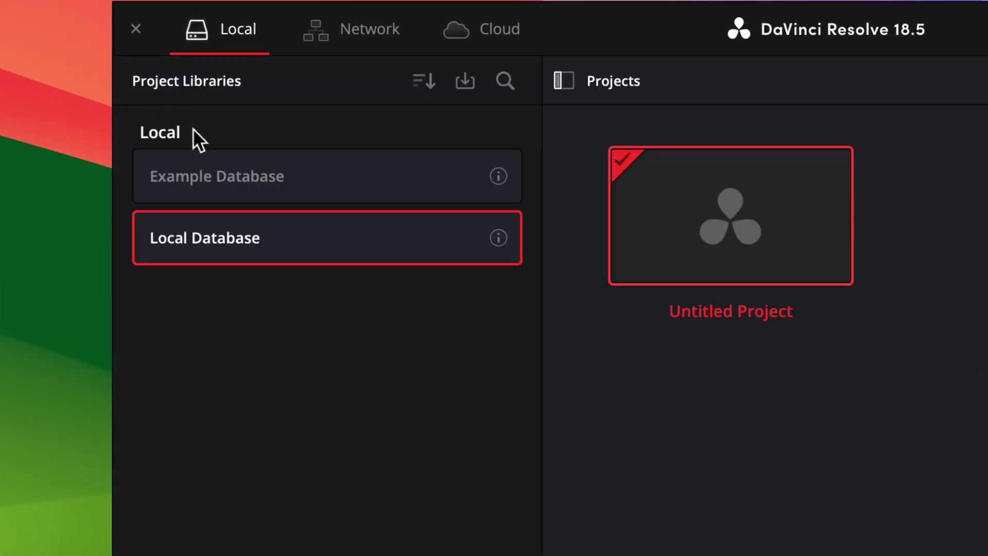
left_click(240, 179)
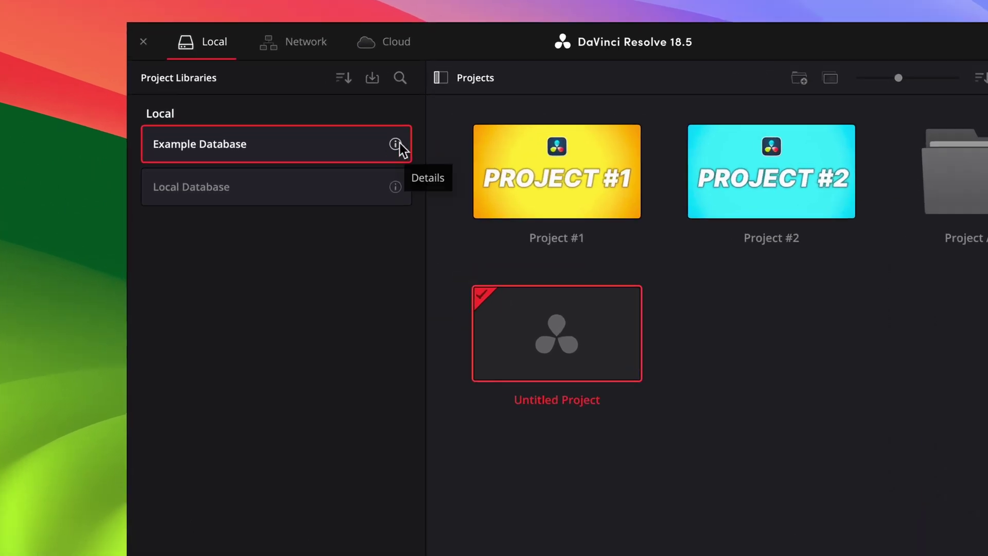
left_click(395, 144)
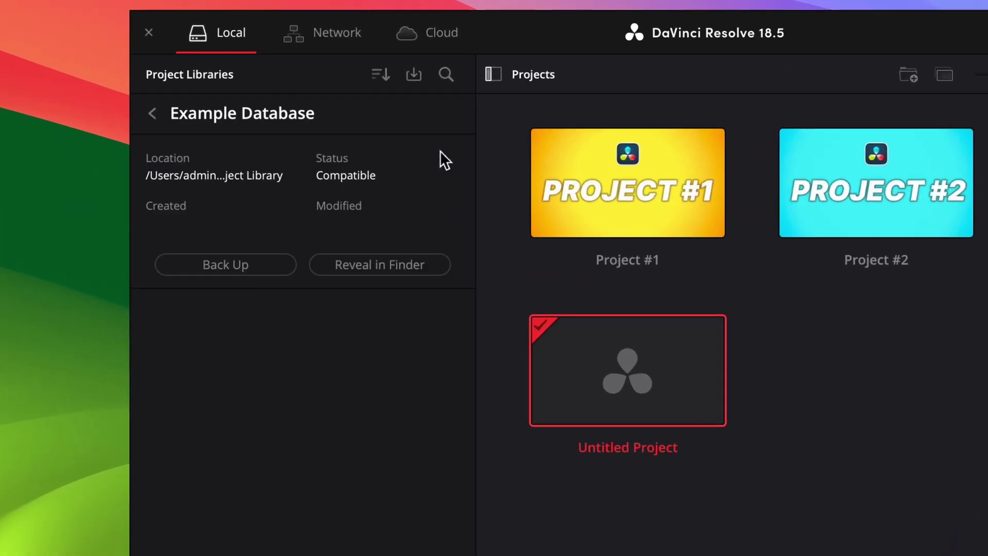
left_click(389, 261)
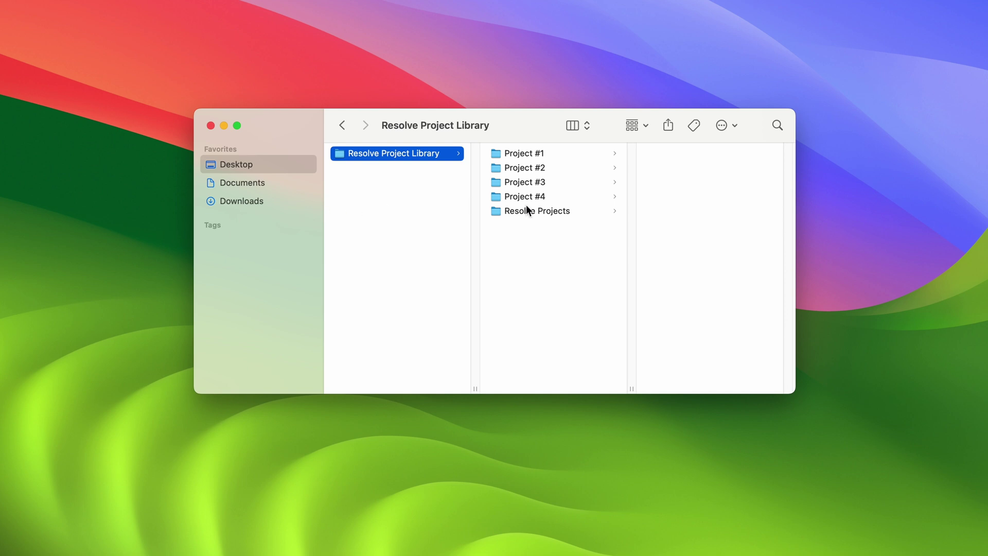
Examine the Resolve Projects folder and the Project #1 to Project #4 folders inside Resolve Project Library.
left_click(537, 211)
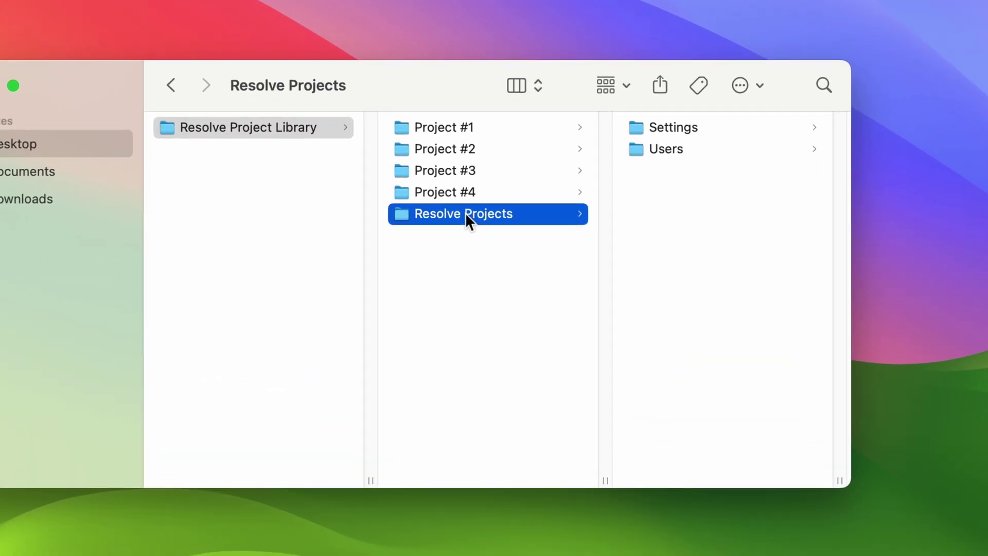
left_click(465, 129)
left_click(466, 191, "shift")
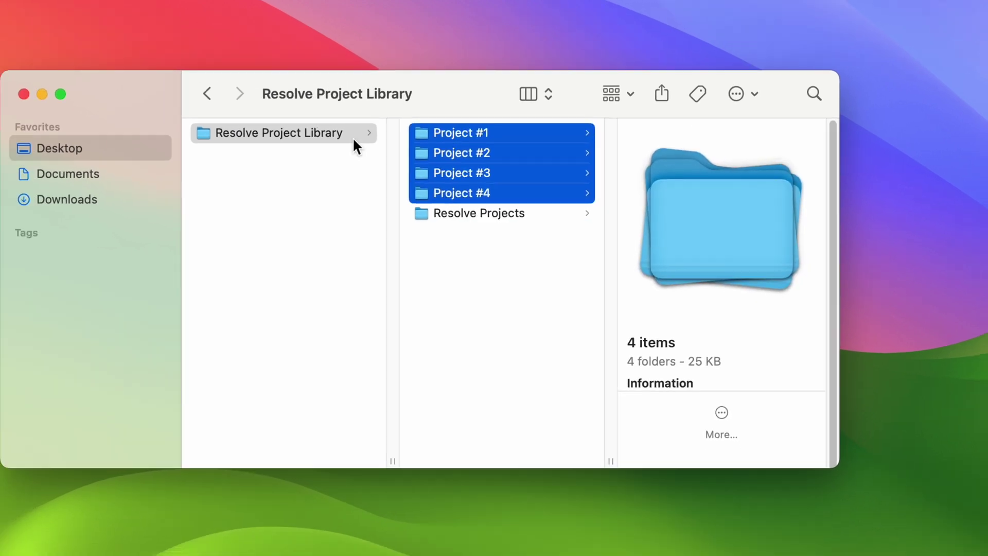
left_click(297, 128)
Switch back to DaVinci Resolve and create a local project library named Please Subscribe, stored on the Desktop.
key("super+Tab")
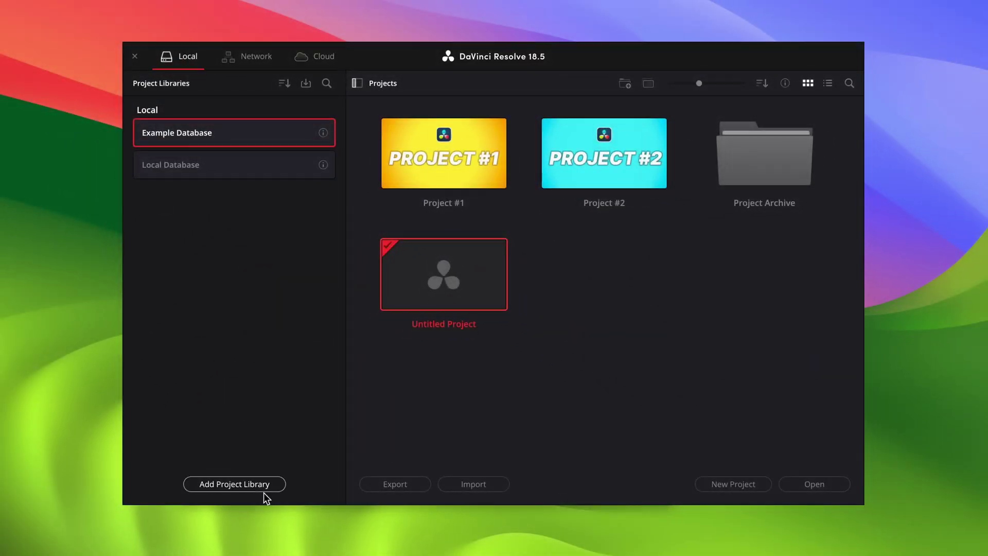
left_click(264, 490)
type("Please Su")
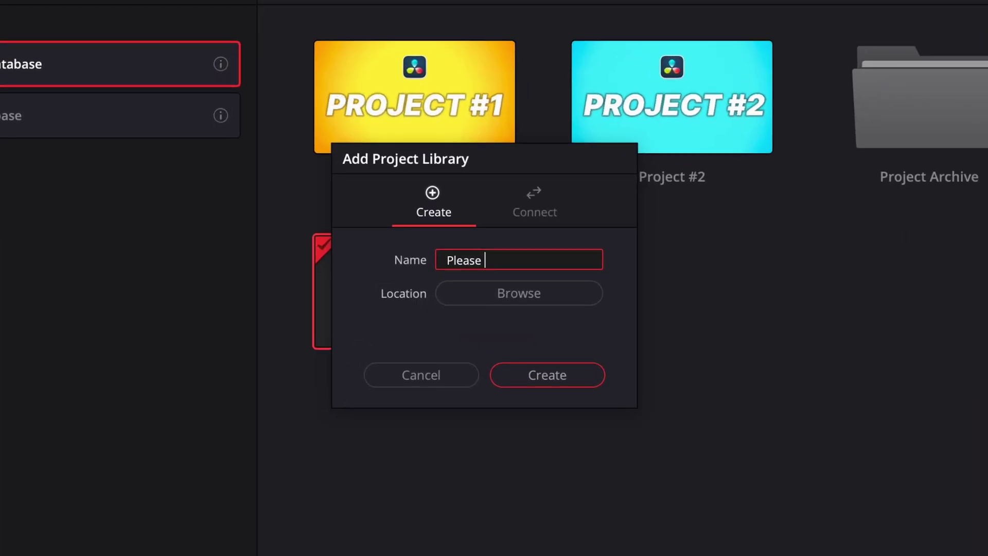
type("bscribe")
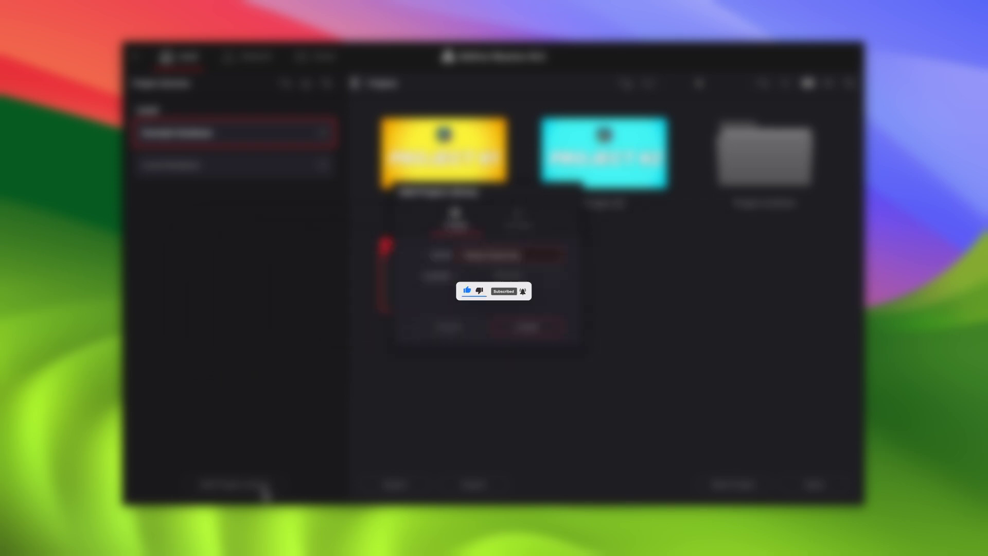
left_click(513, 280)
left_click(924, 498)
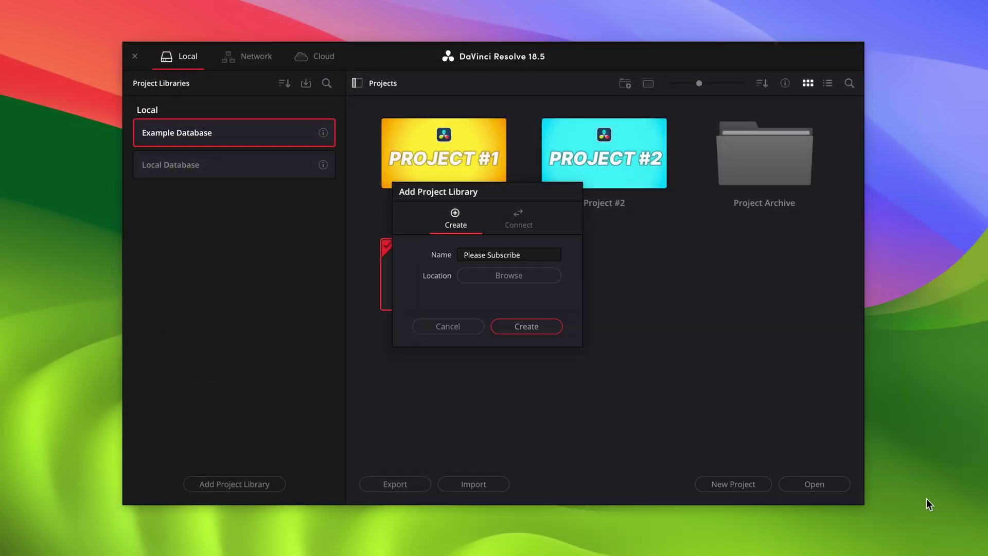
left_click(526, 327)
right_click(521, 323)
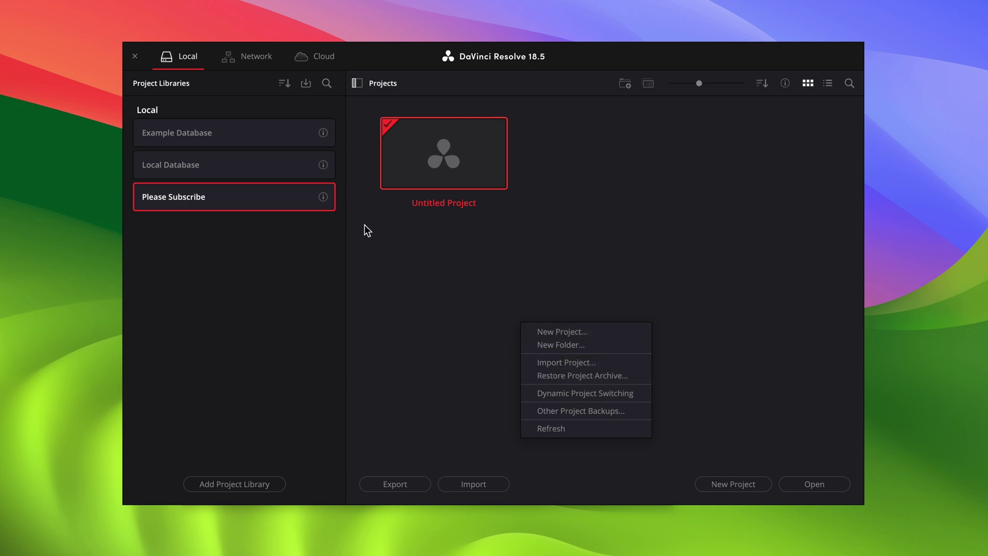
Open the details of the Please Subscribe library and reveal its folder in Finder.
left_click(323, 197)
left_click(301, 207)
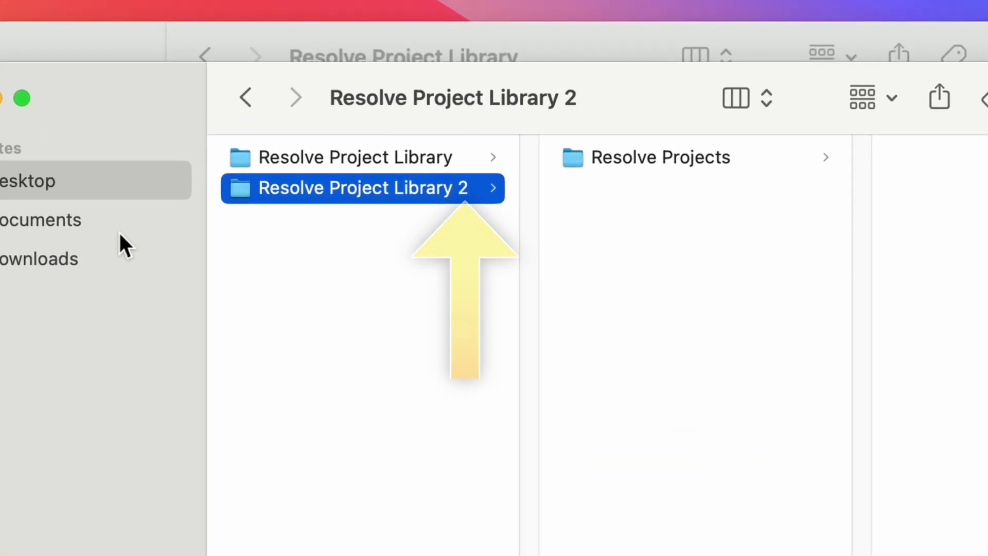
Return to DaVinci Resolve, disconnect the Please Subscribe project library, and check the Desktop folders in Finder.
key("super+Tab")
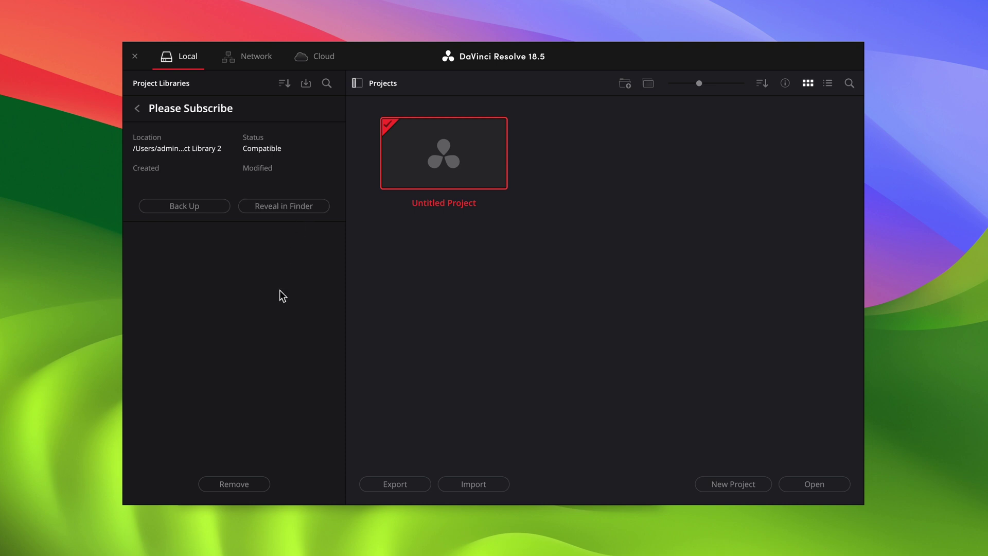
left_click(239, 480)
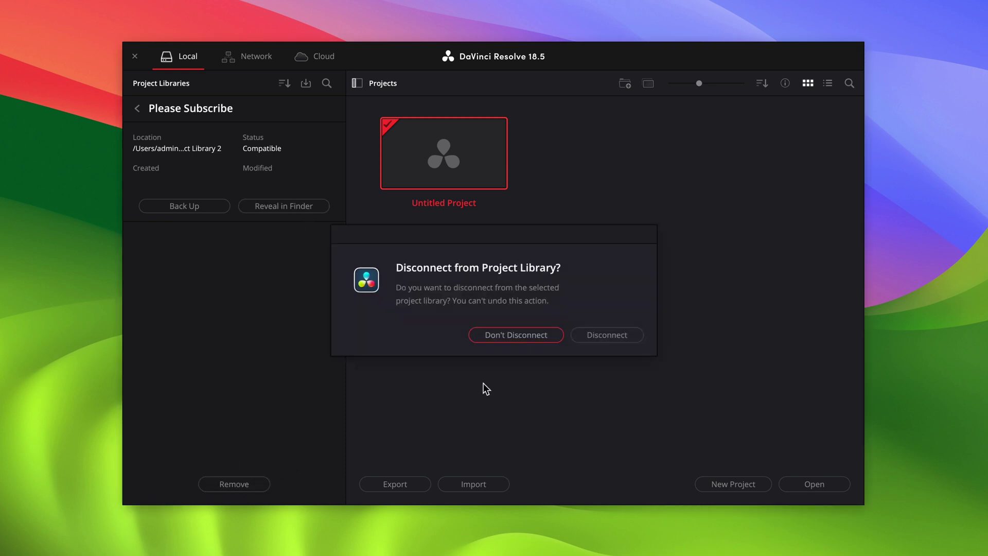
left_click(607, 335)
key("super+Tab")
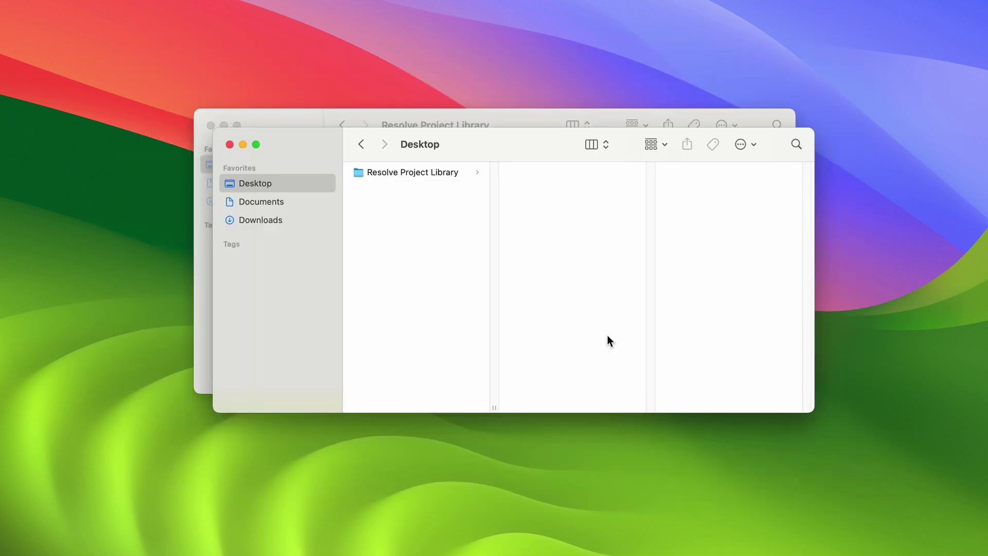
Switch back to DaVinci Resolve and back up the Example Database library to the Desktop as Example Database.resolve.
key("super+Tab")
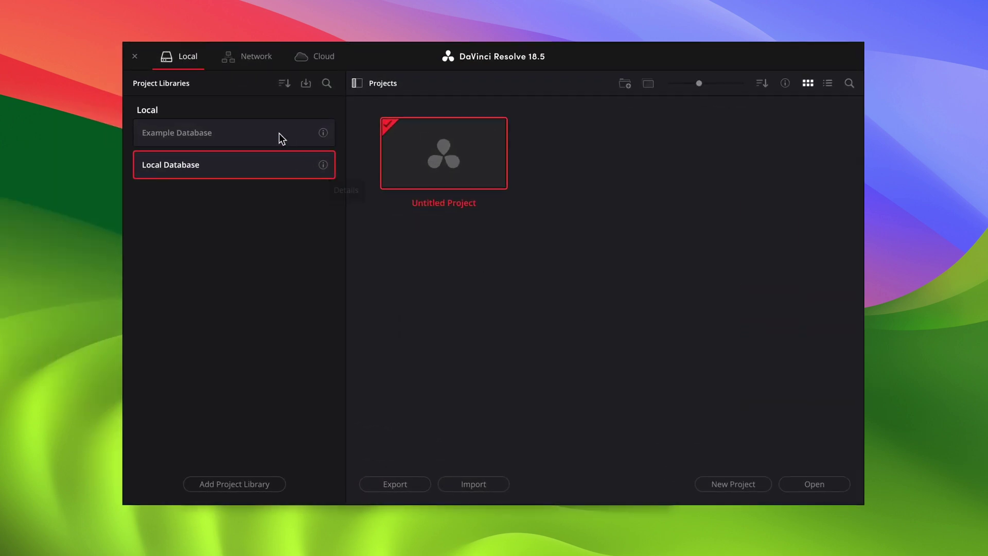
left_click(279, 132)
left_click(322, 133)
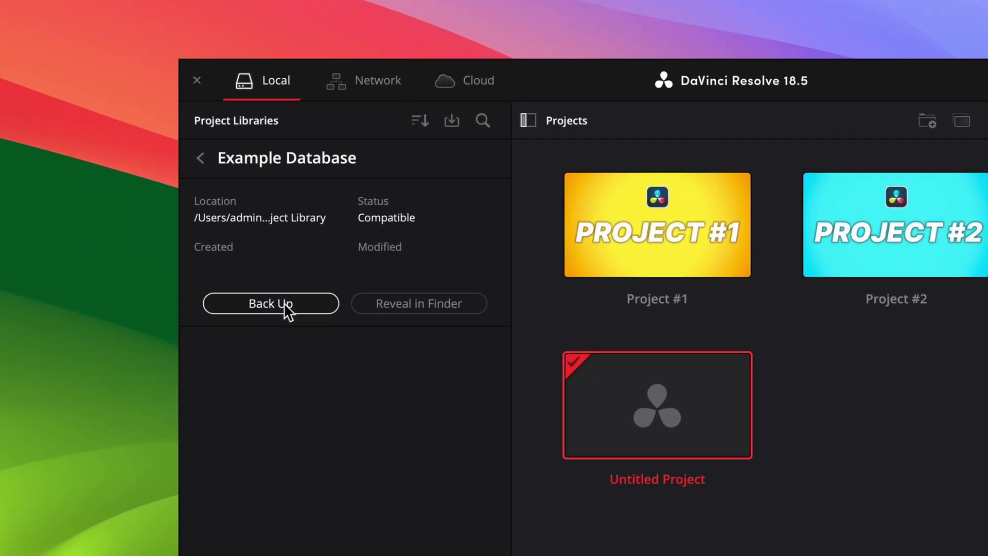
left_click(286, 309)
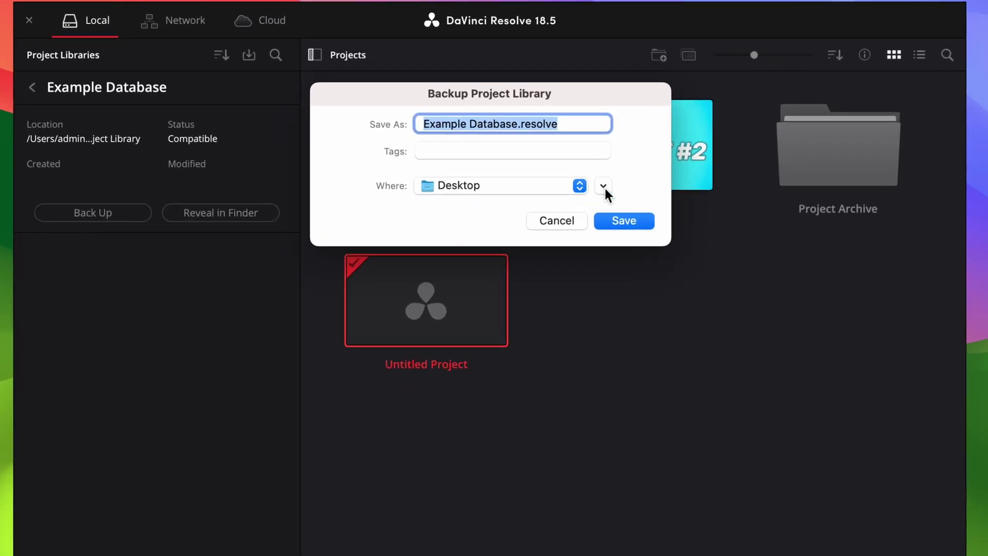
left_click(860, 271)
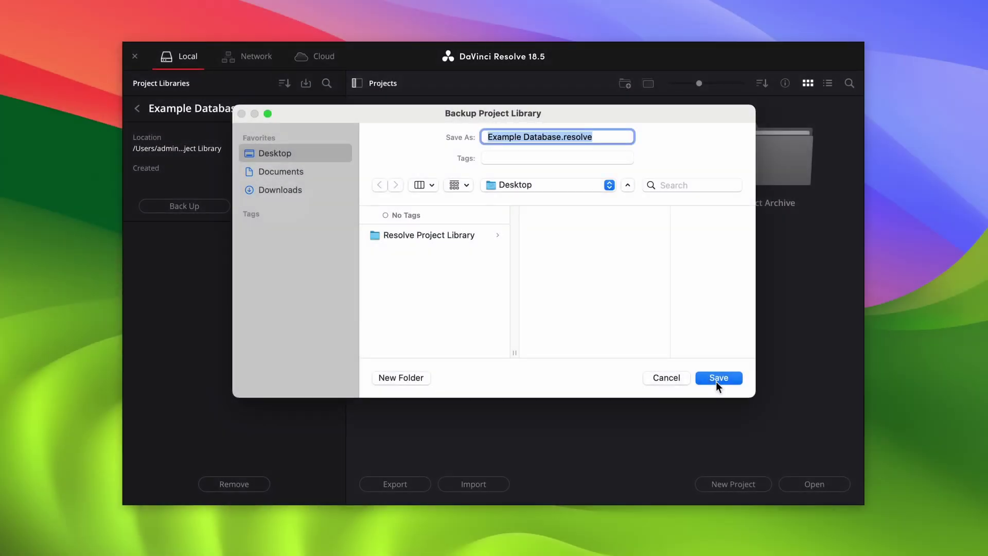
left_click(717, 383)
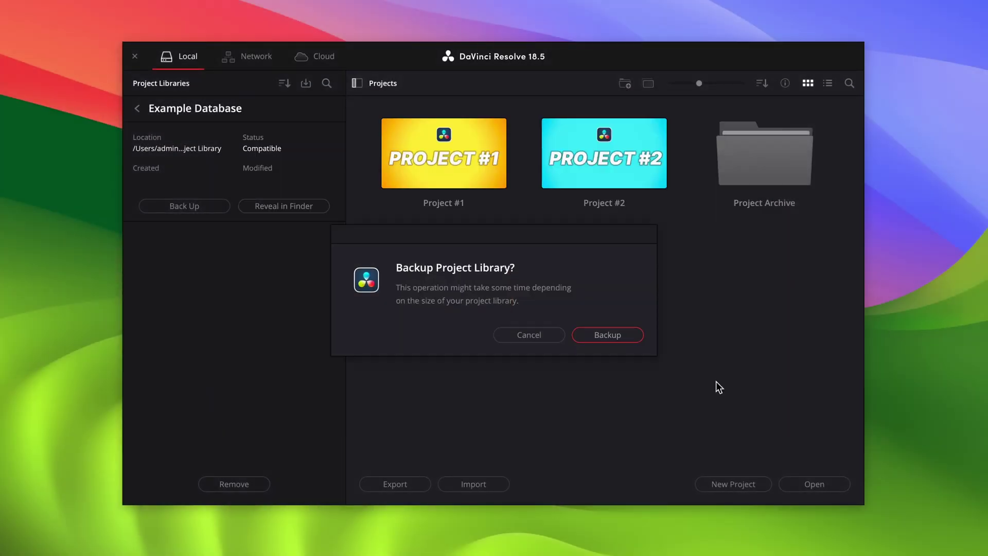
left_click(623, 342)
left_click(618, 323)
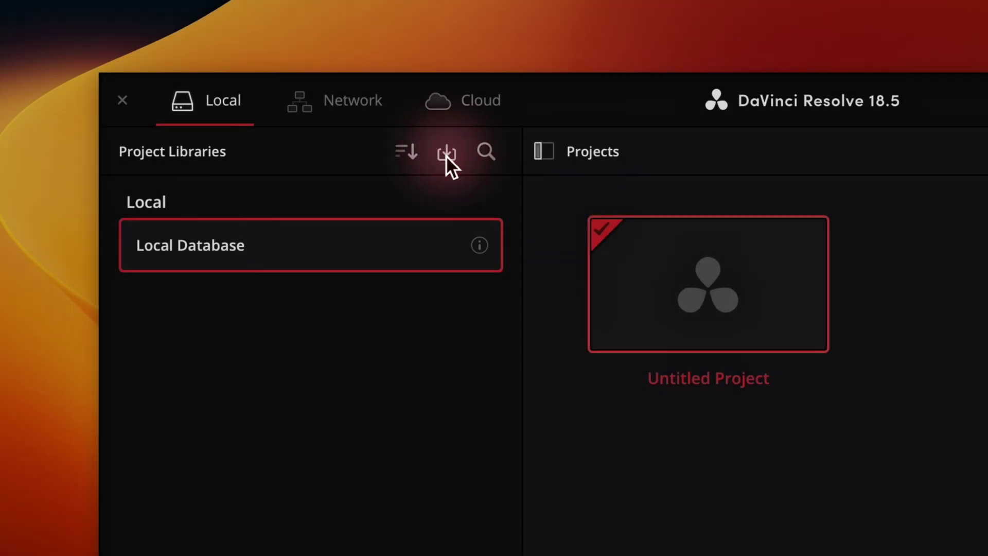
left_click(446, 155)
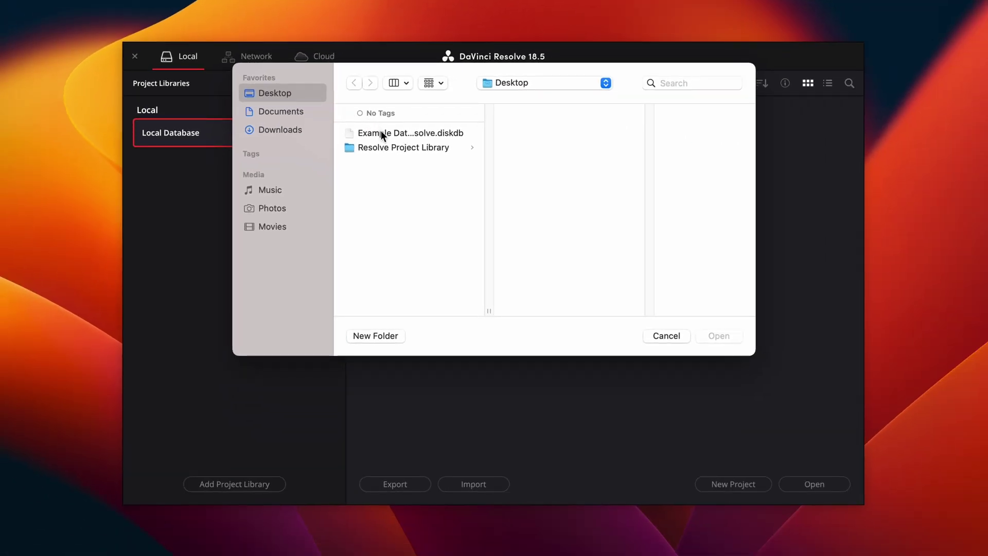
left_click(381, 132)
left_click(725, 335)
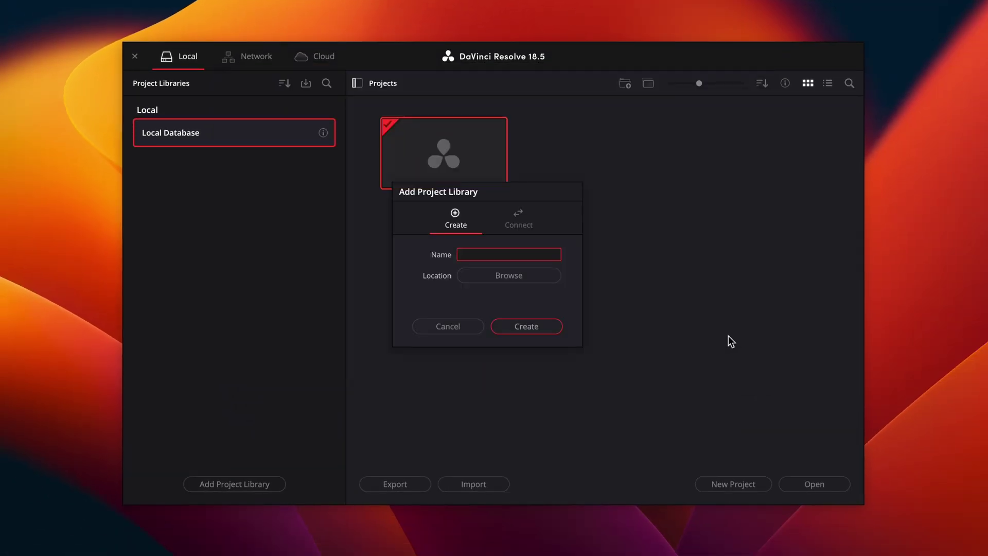
type("Restored Database")
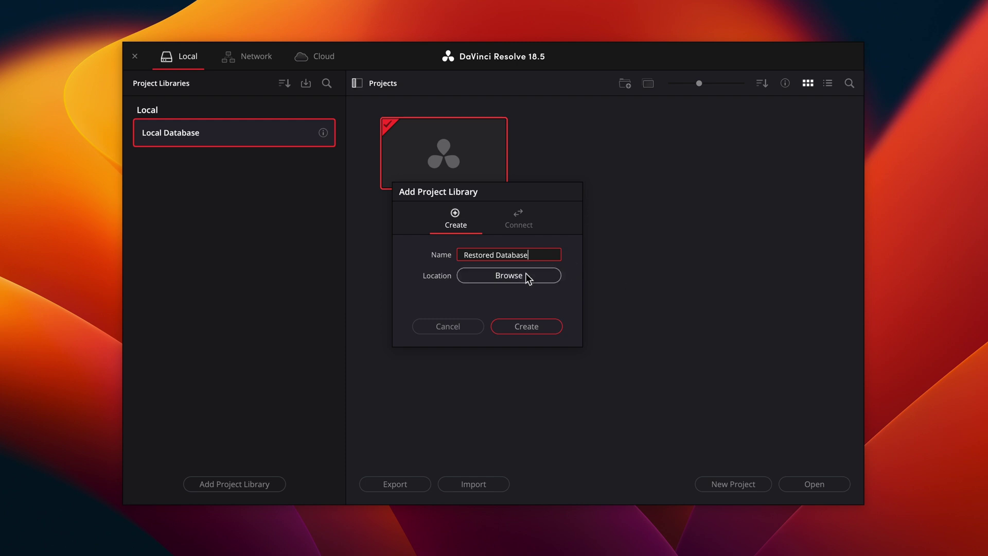
left_click(525, 276)
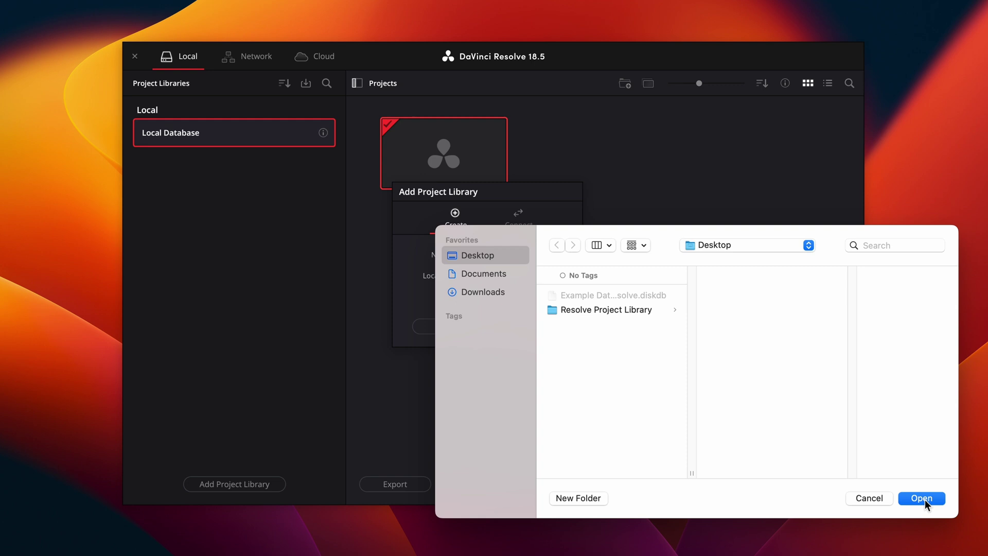
left_click(870, 499)
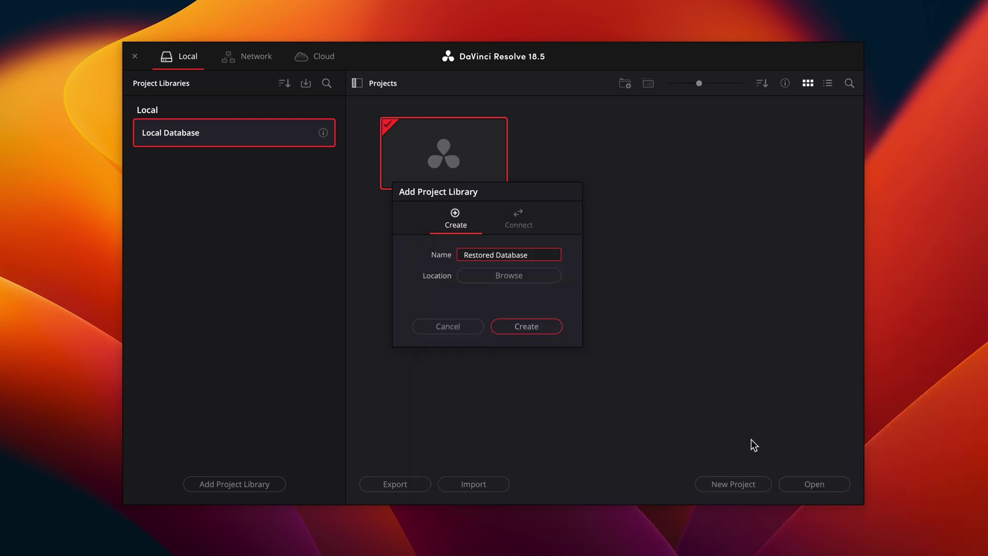
left_click(433, 327)
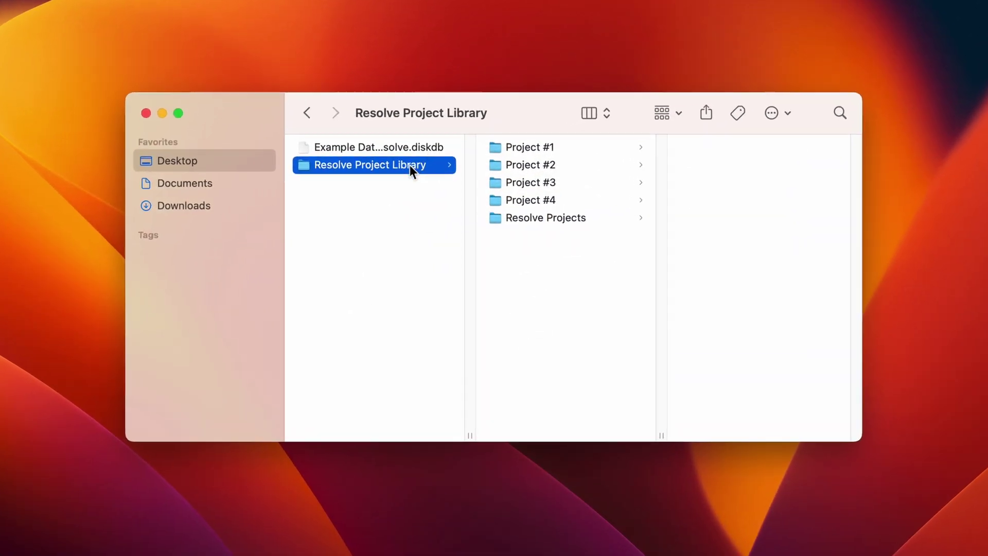
In Finder, rename the Desktop folder Resolve Project Library to Temporary.
right_click(409, 165)
left_click(438, 242)
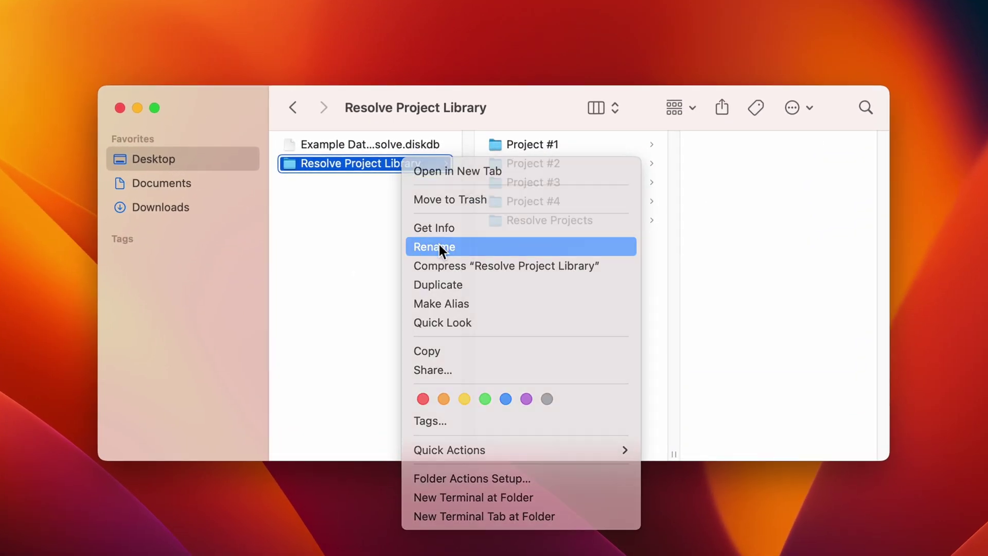
type("Temporary")
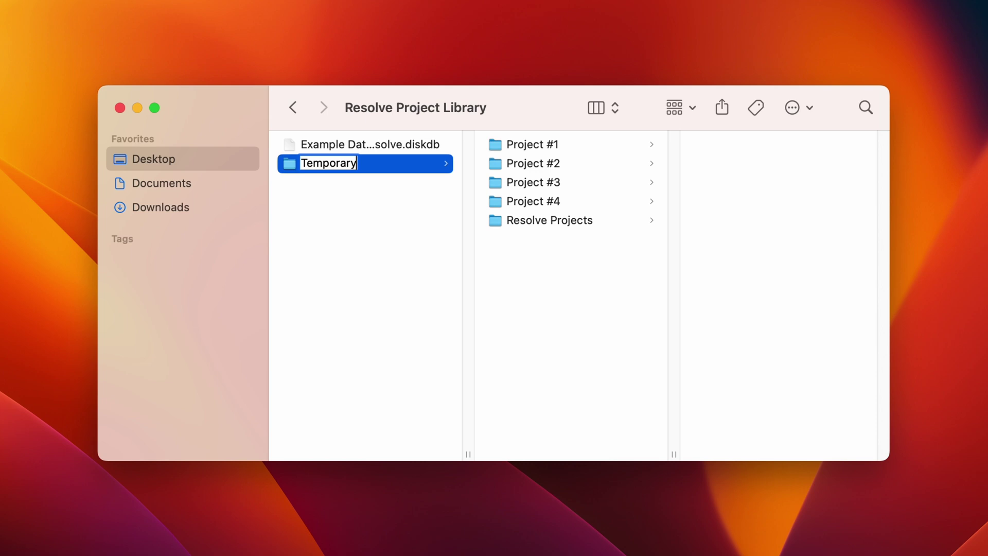
key("Return")
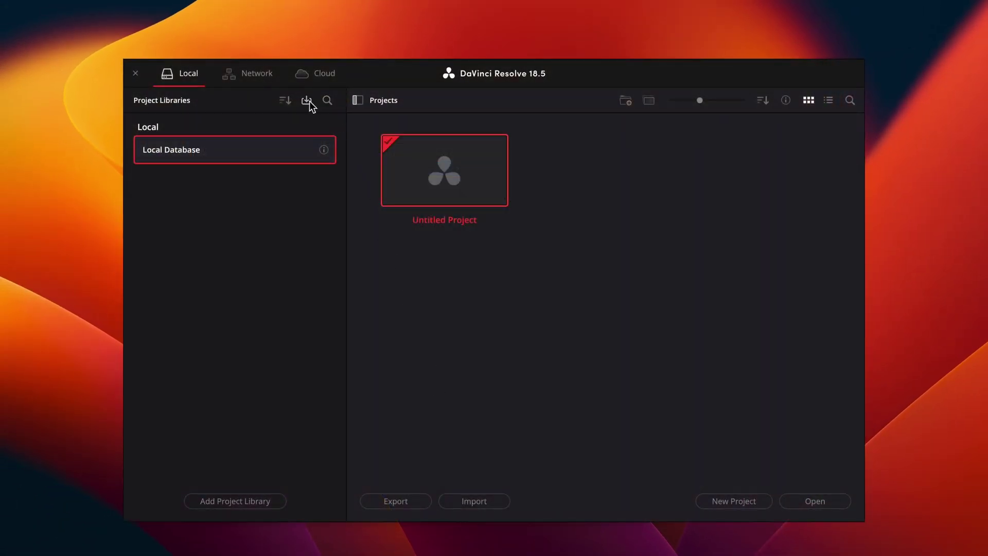
In DaVinci Resolve, restore the Example Database backup from the Desktop as a project library named Restored Database, stored on the Desktop.
left_click(307, 101)
left_click(369, 133)
left_click(718, 336)
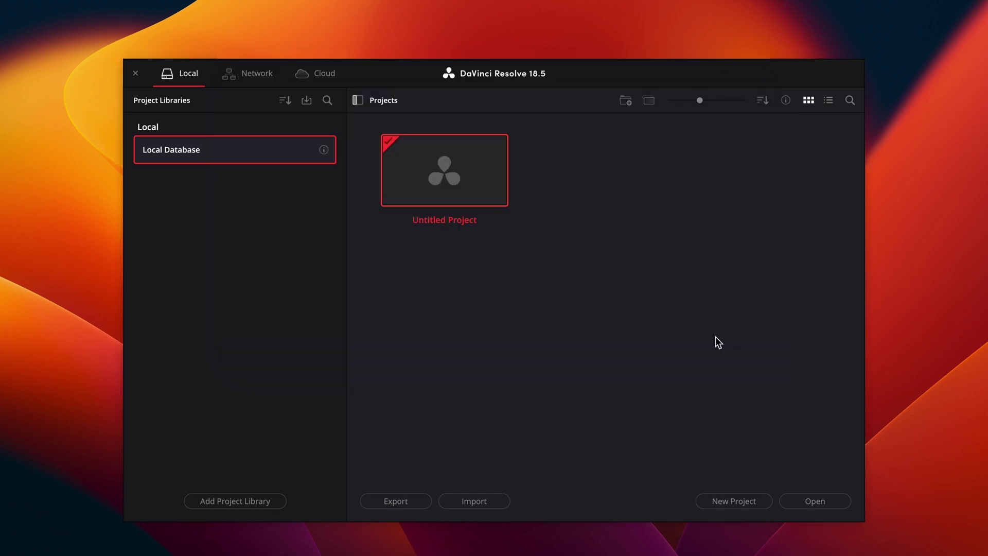
type("Restored Database")
left_click(510, 275)
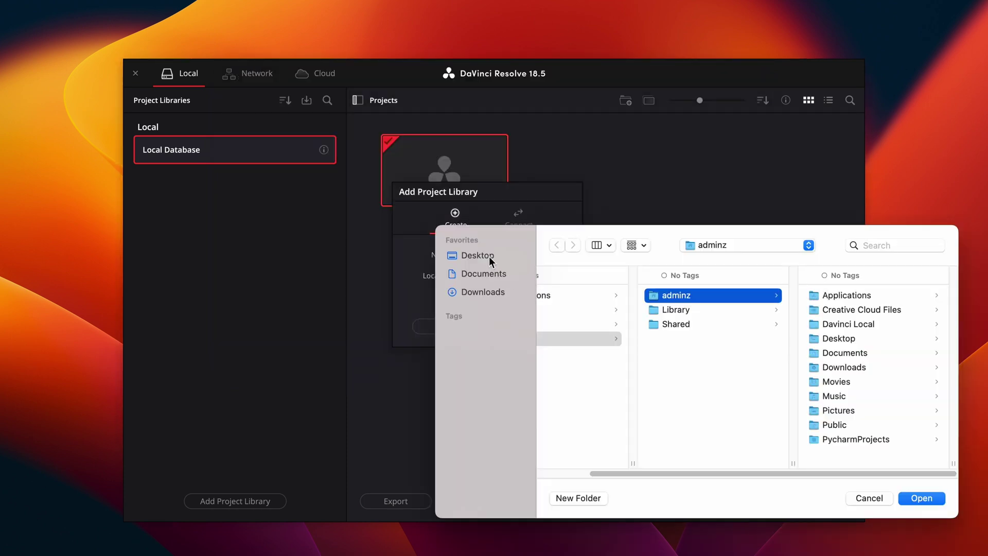
left_click(491, 255)
left_click(926, 496)
left_click(522, 326)
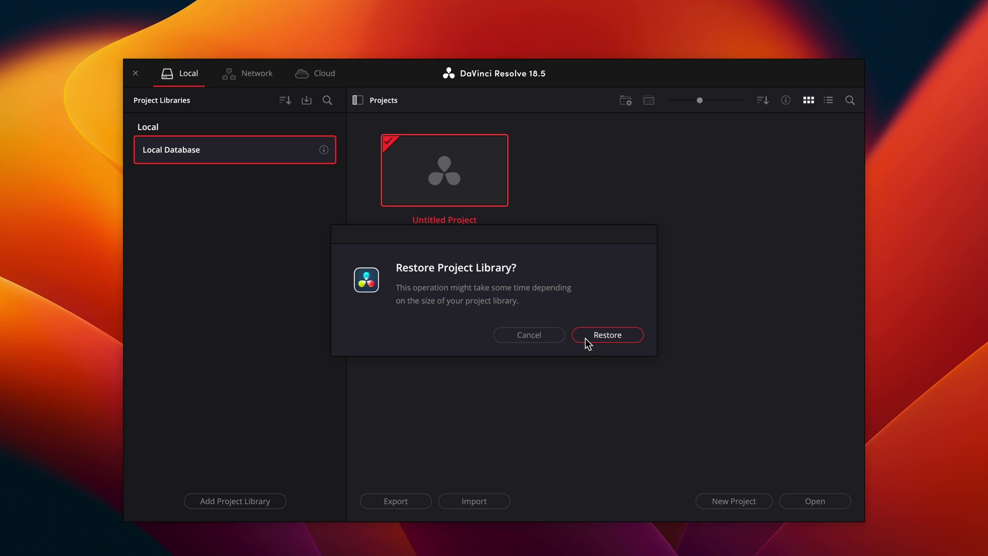
left_click(587, 337)
left_click(591, 333)
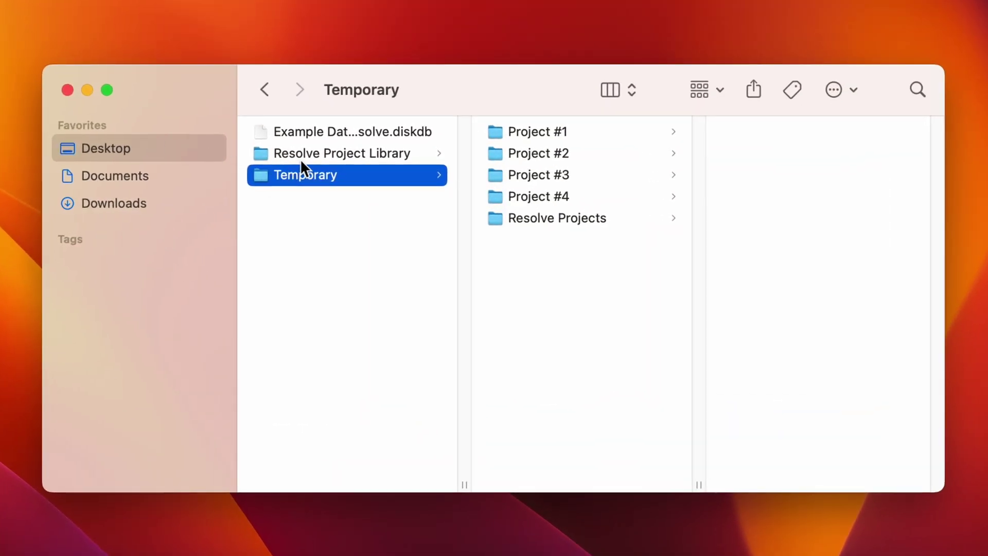
In Finder, clear the newly restored Resolve Project Library folder off the Desktop and rename the Temporary folder to Resolve Project Library.
left_click(304, 154)
left_click(304, 159)
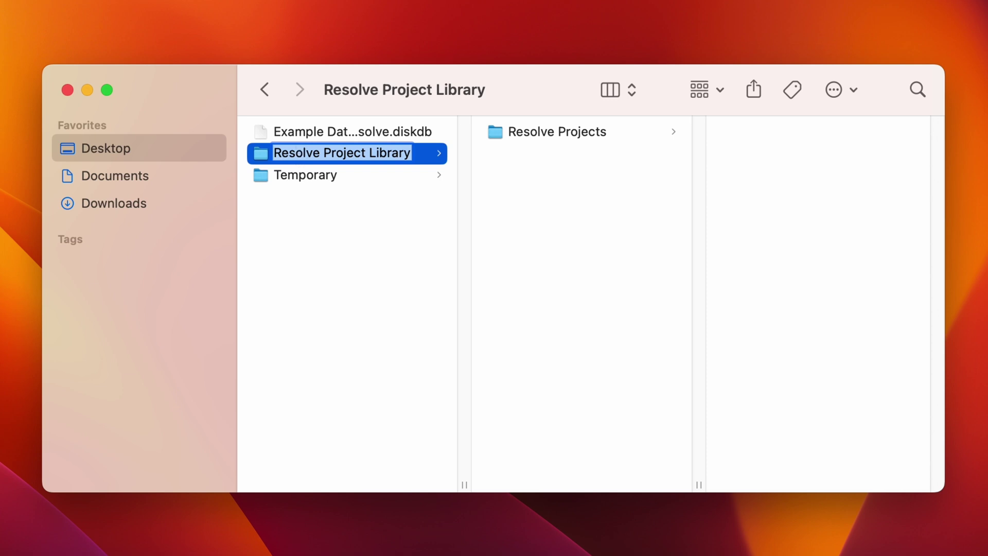
type("Temporary")
key("Return")
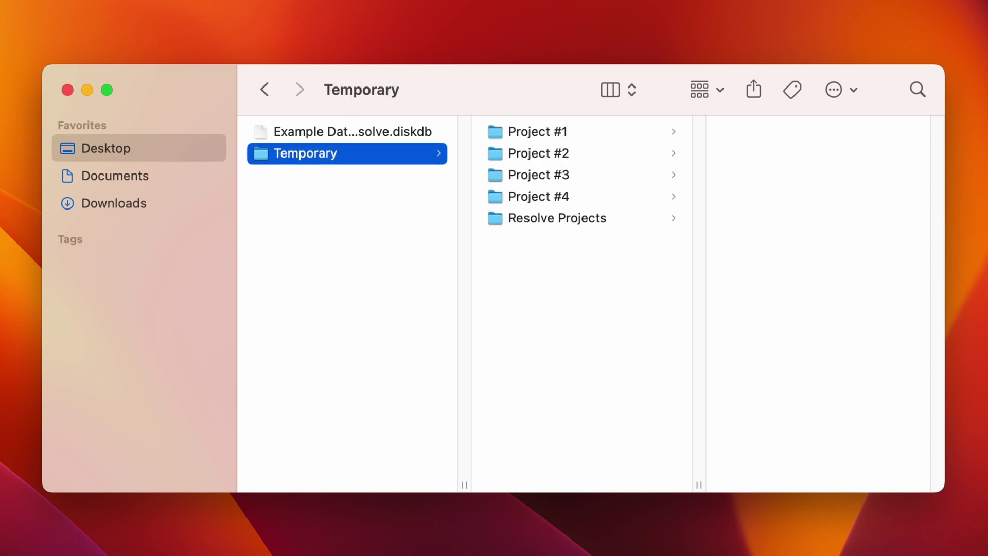
key("Return")
type("Resolve Project Library")
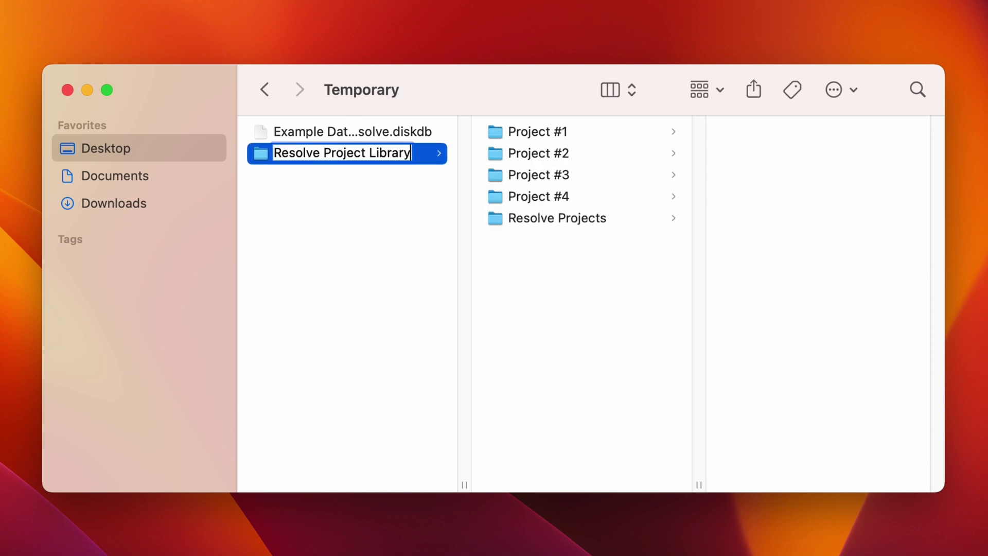
key("Return")
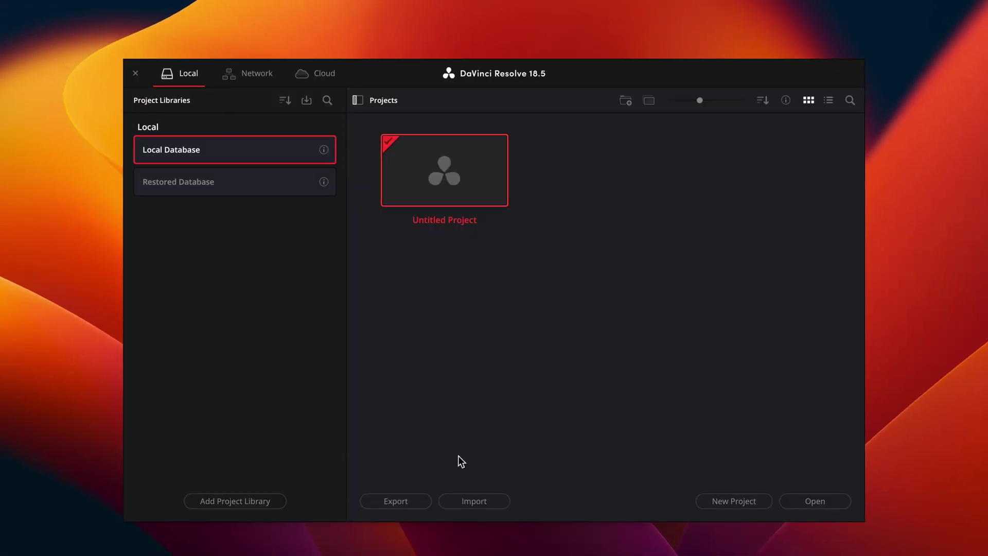
In DaVinci Resolve, switch to the Restored Database library and reveal its folder in Finder from the library's details.
left_click(235, 189)
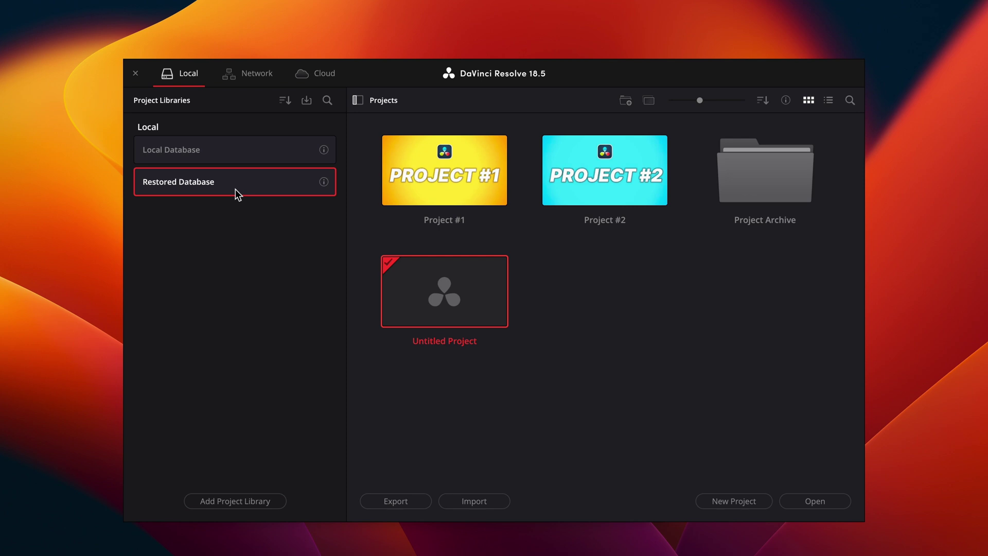
left_click(323, 182)
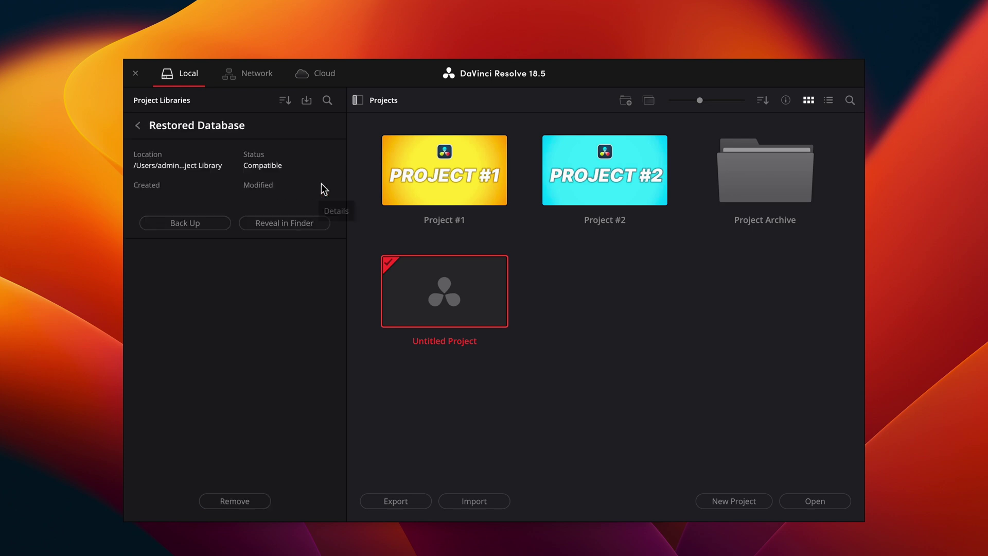
left_click(298, 223)
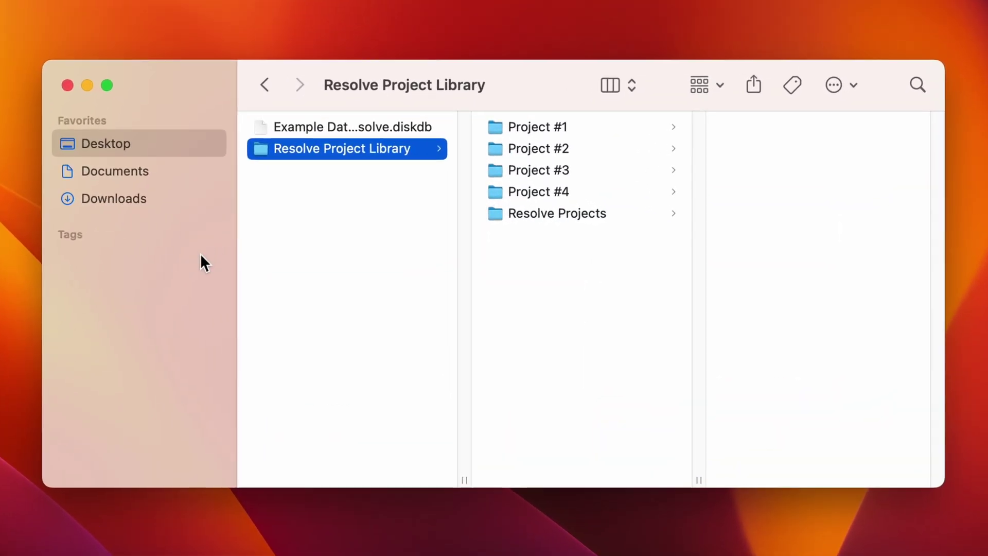